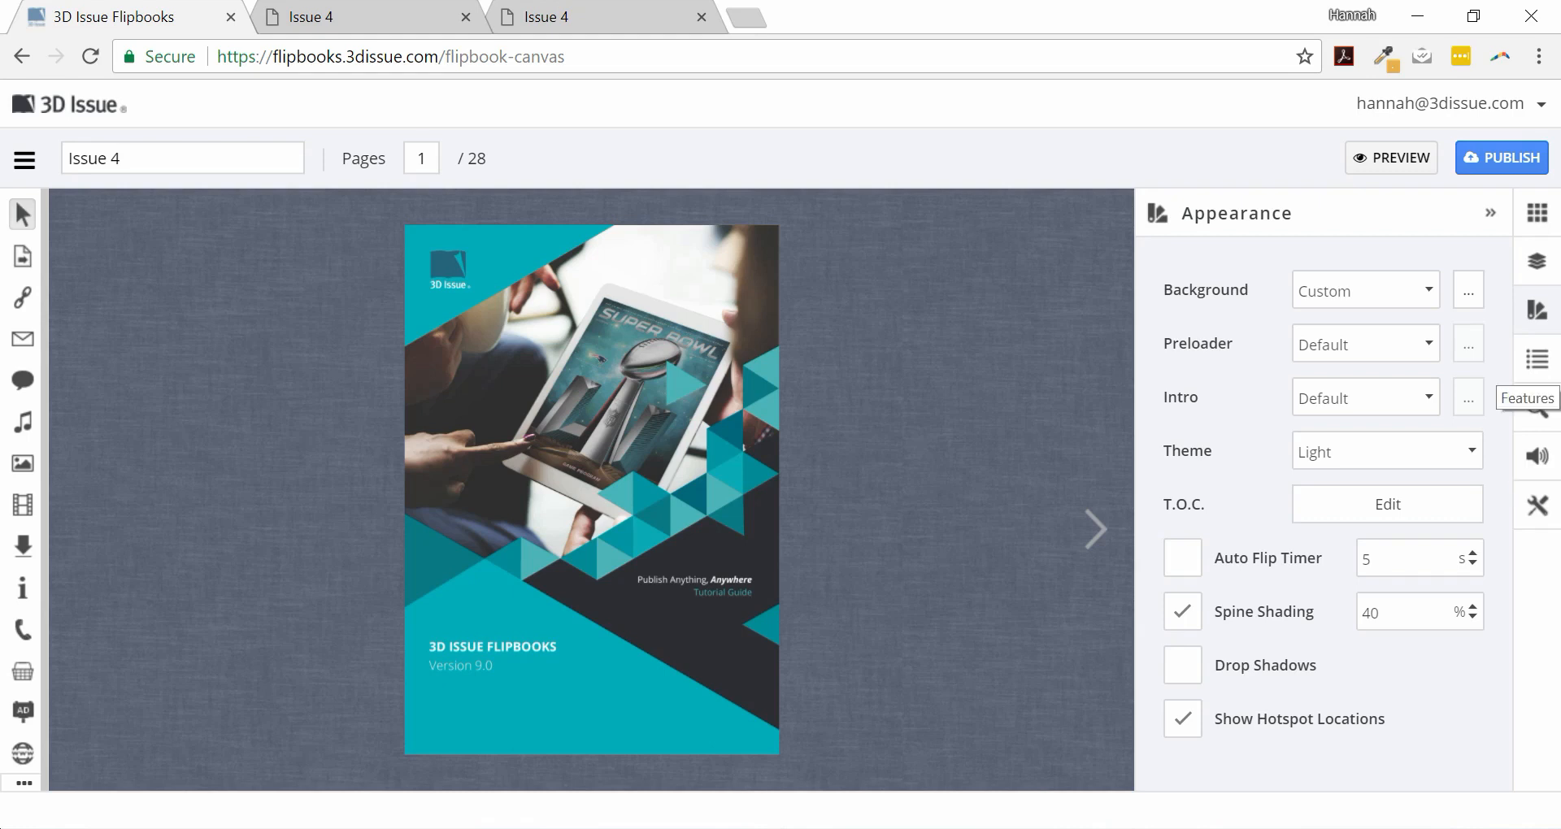
Step: Review the Appearance panel's Theme choices in the editor, keeping Light selected
click(1537, 310)
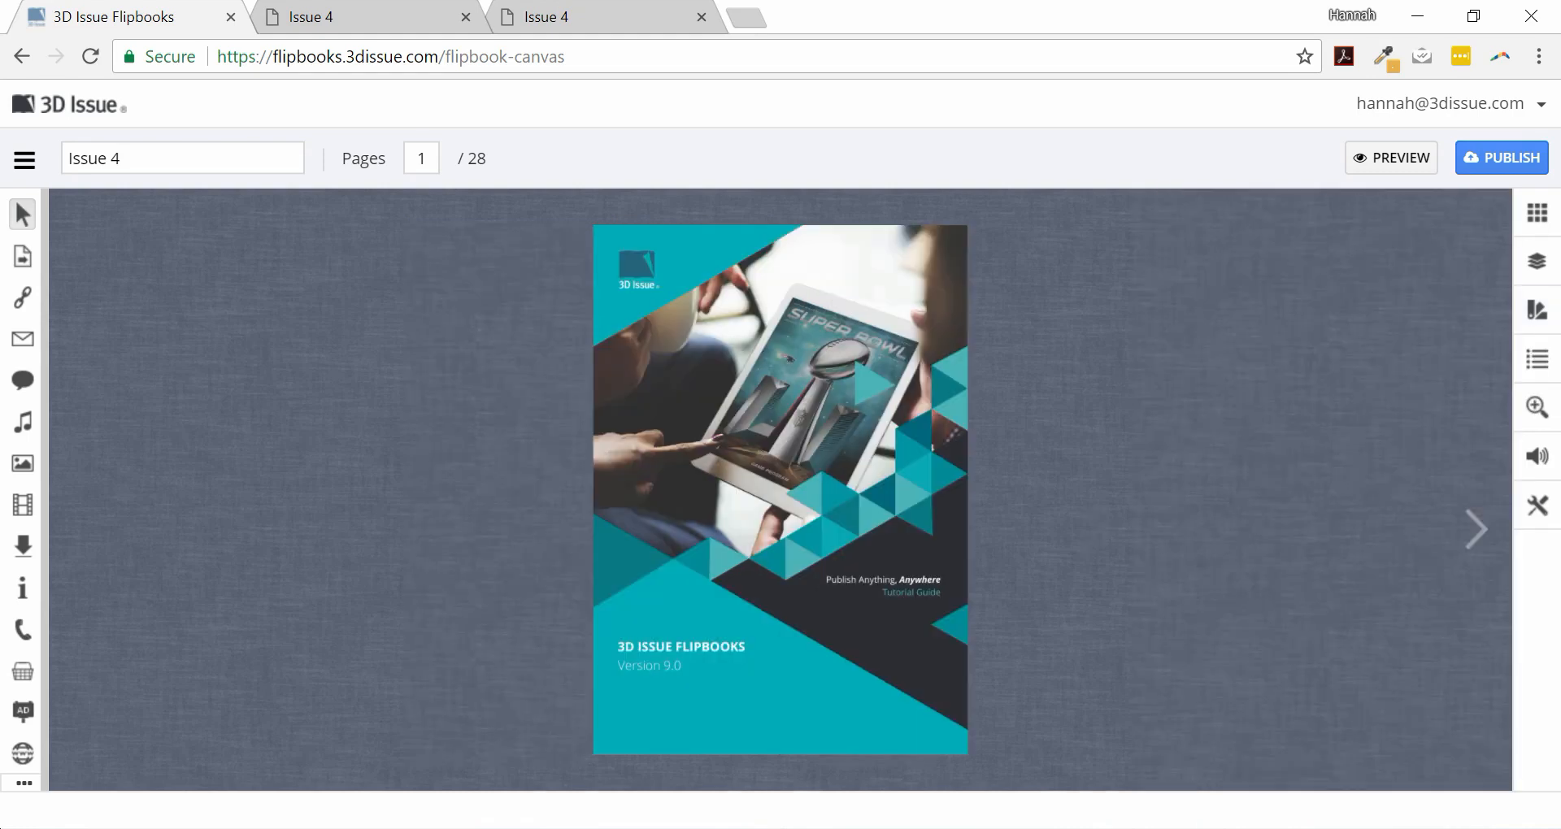
click(1537, 311)
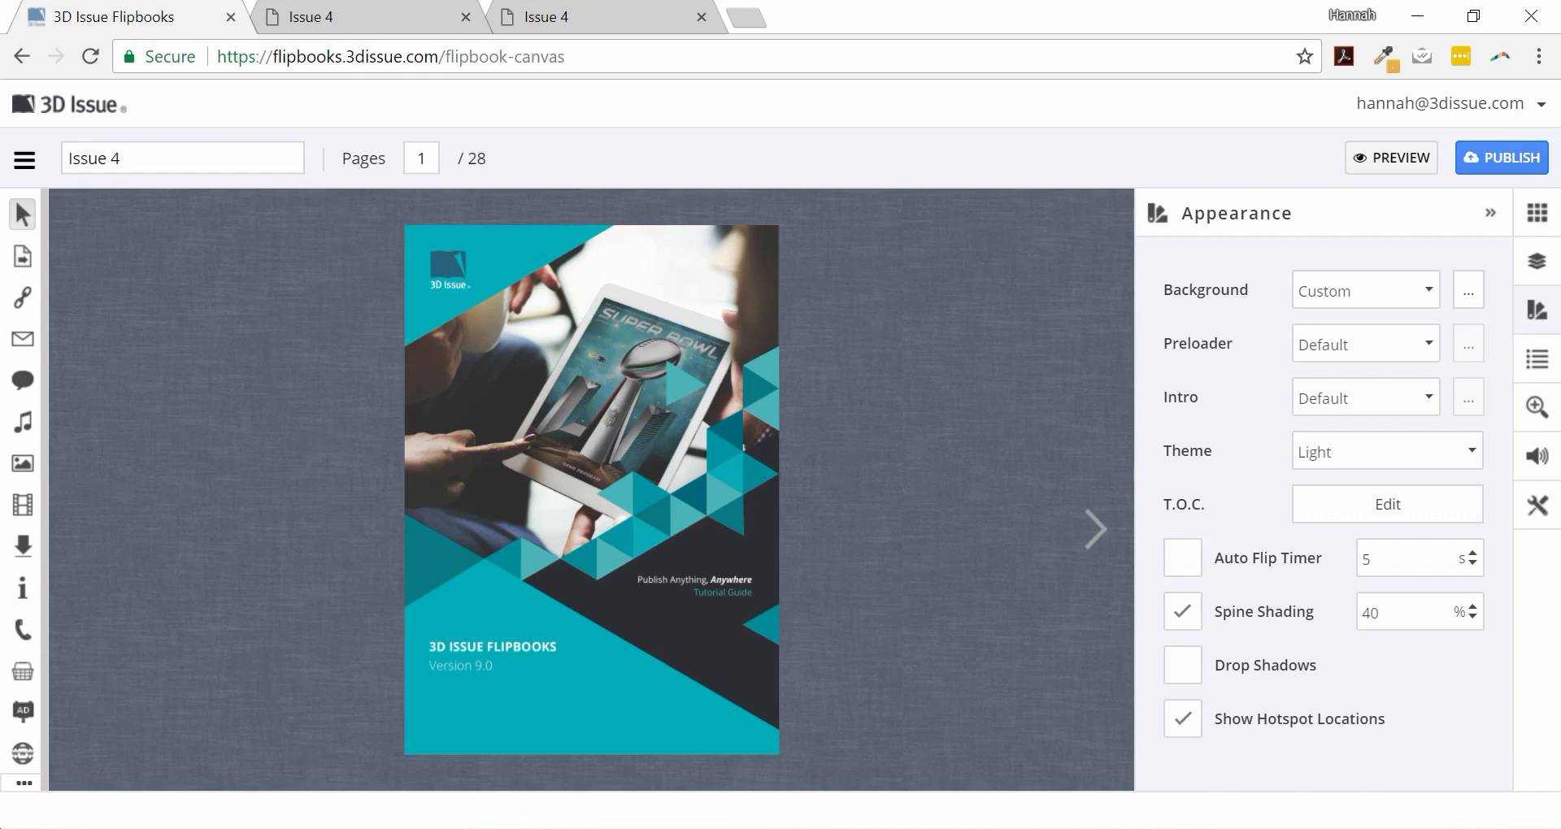
click(1387, 452)
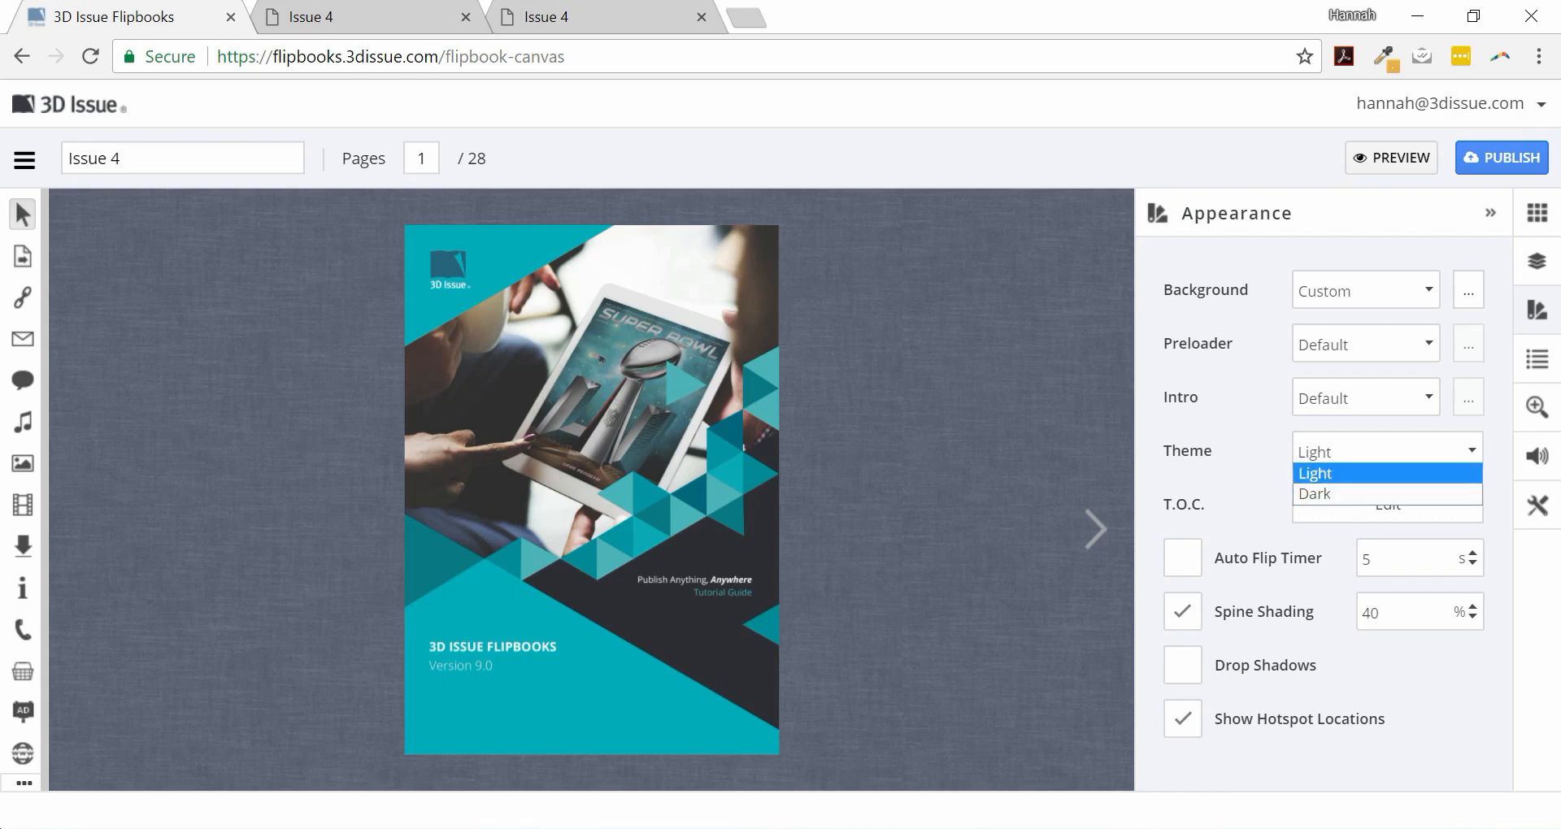
click(1342, 474)
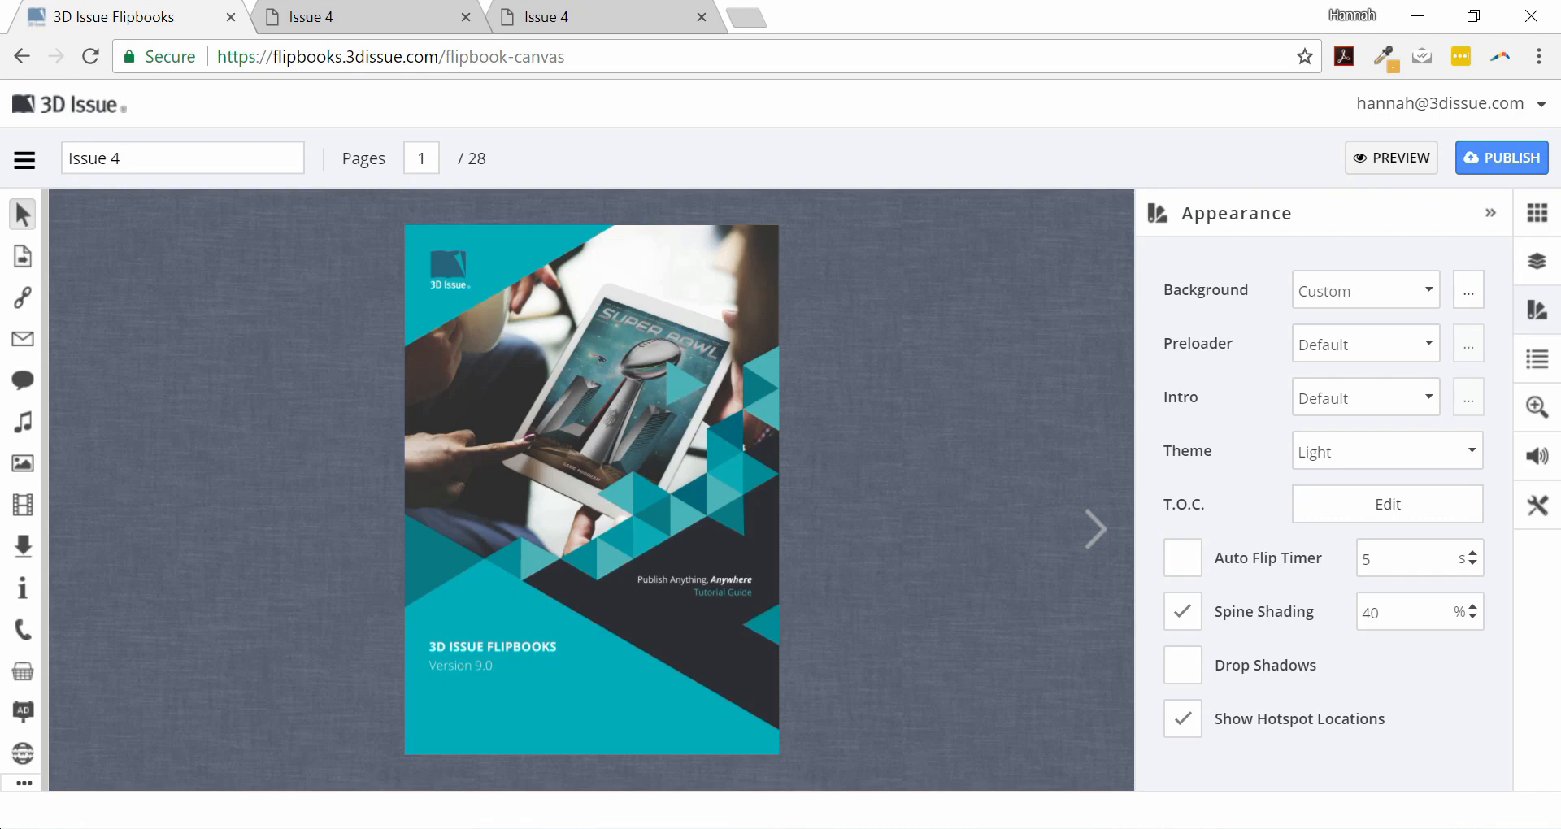
Step: In the published light-theme Issue 4 preview, review the reader's Settings and Thumbnails dialogs
click(366, 18)
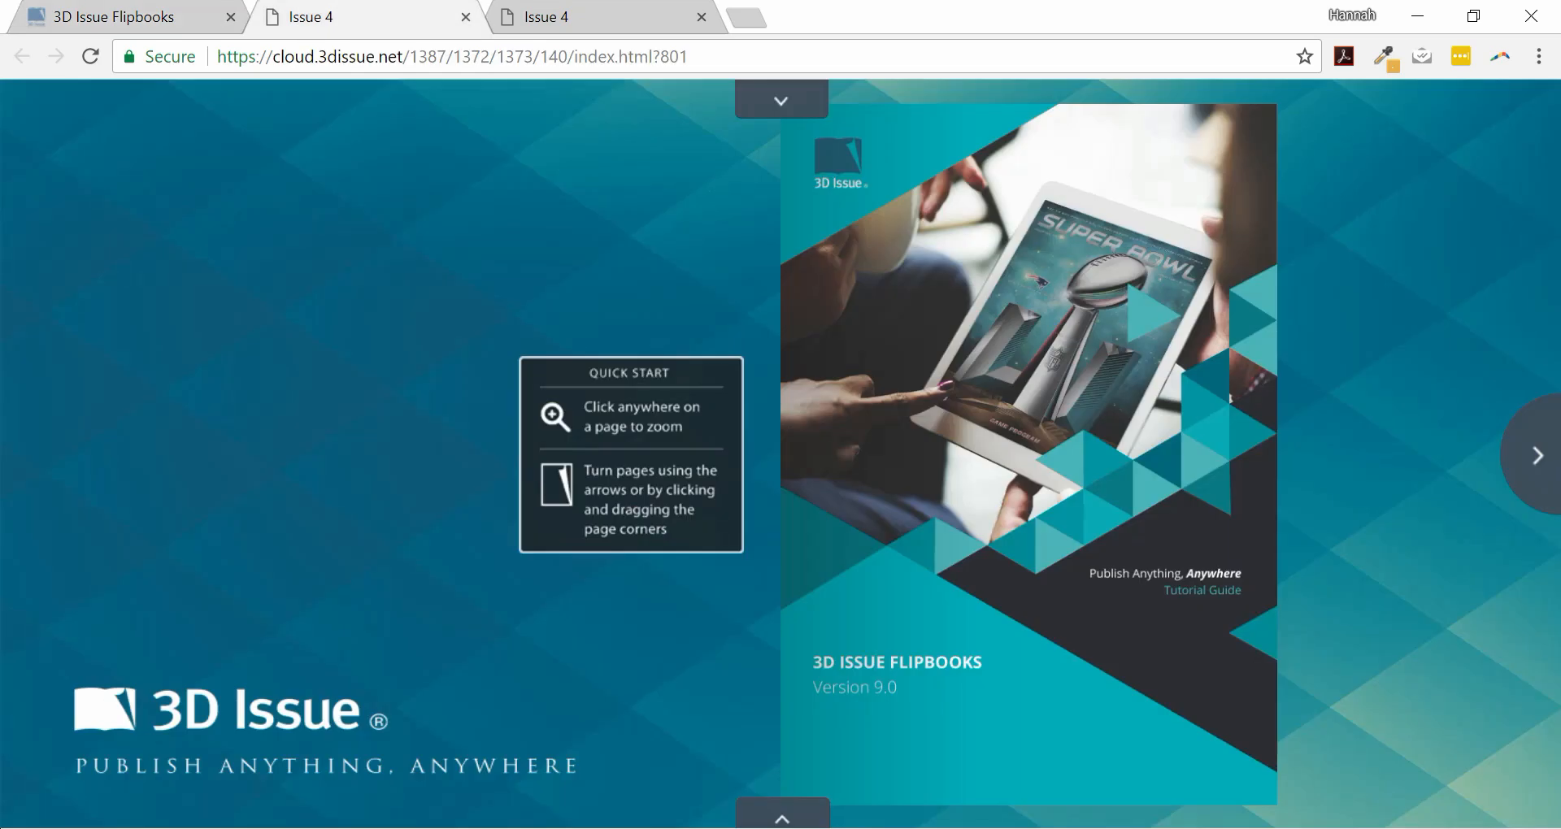
click(781, 101)
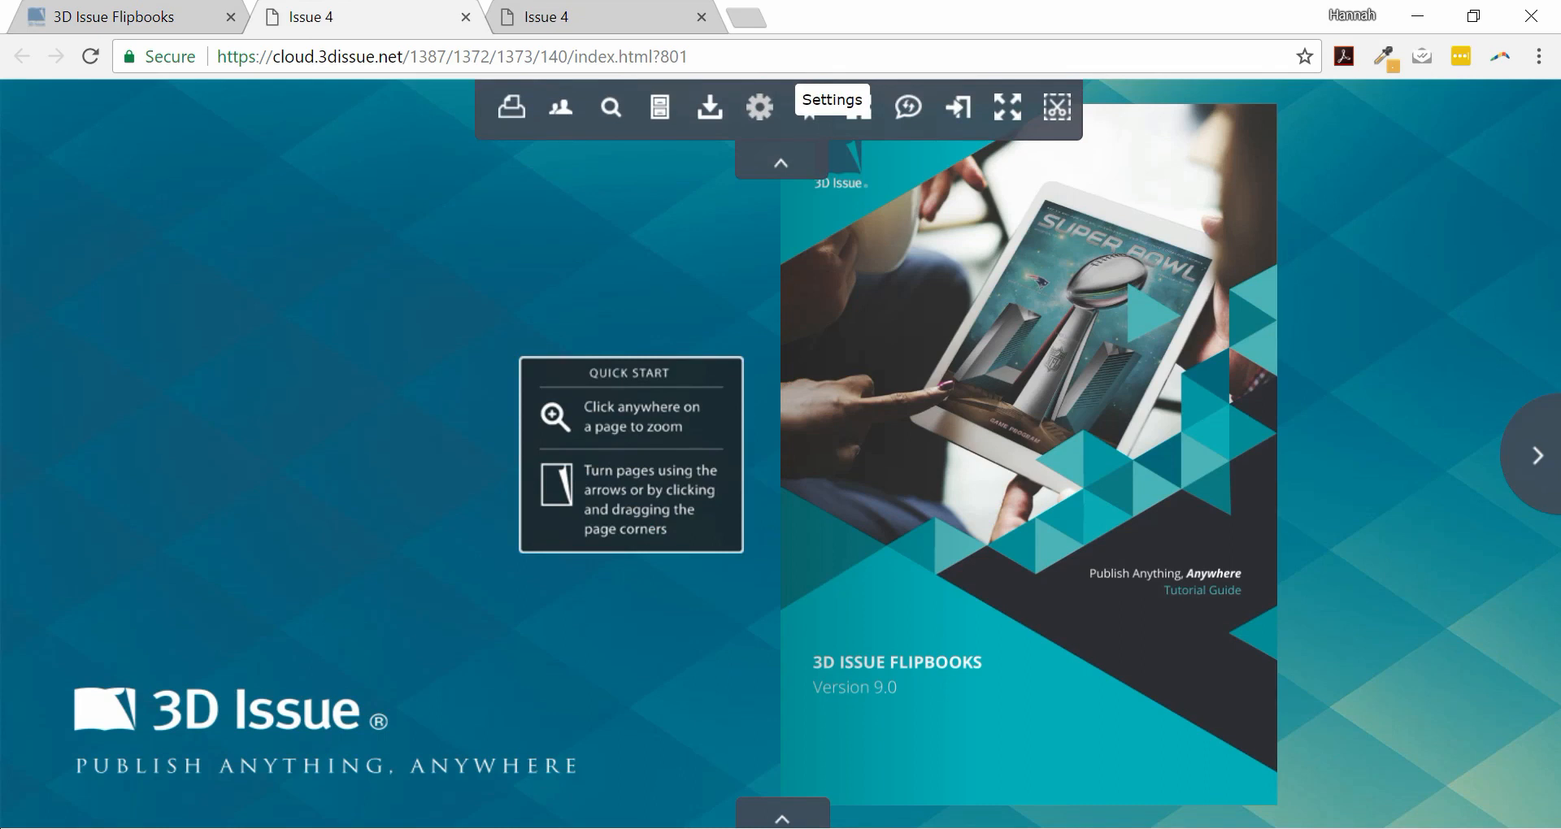
click(760, 108)
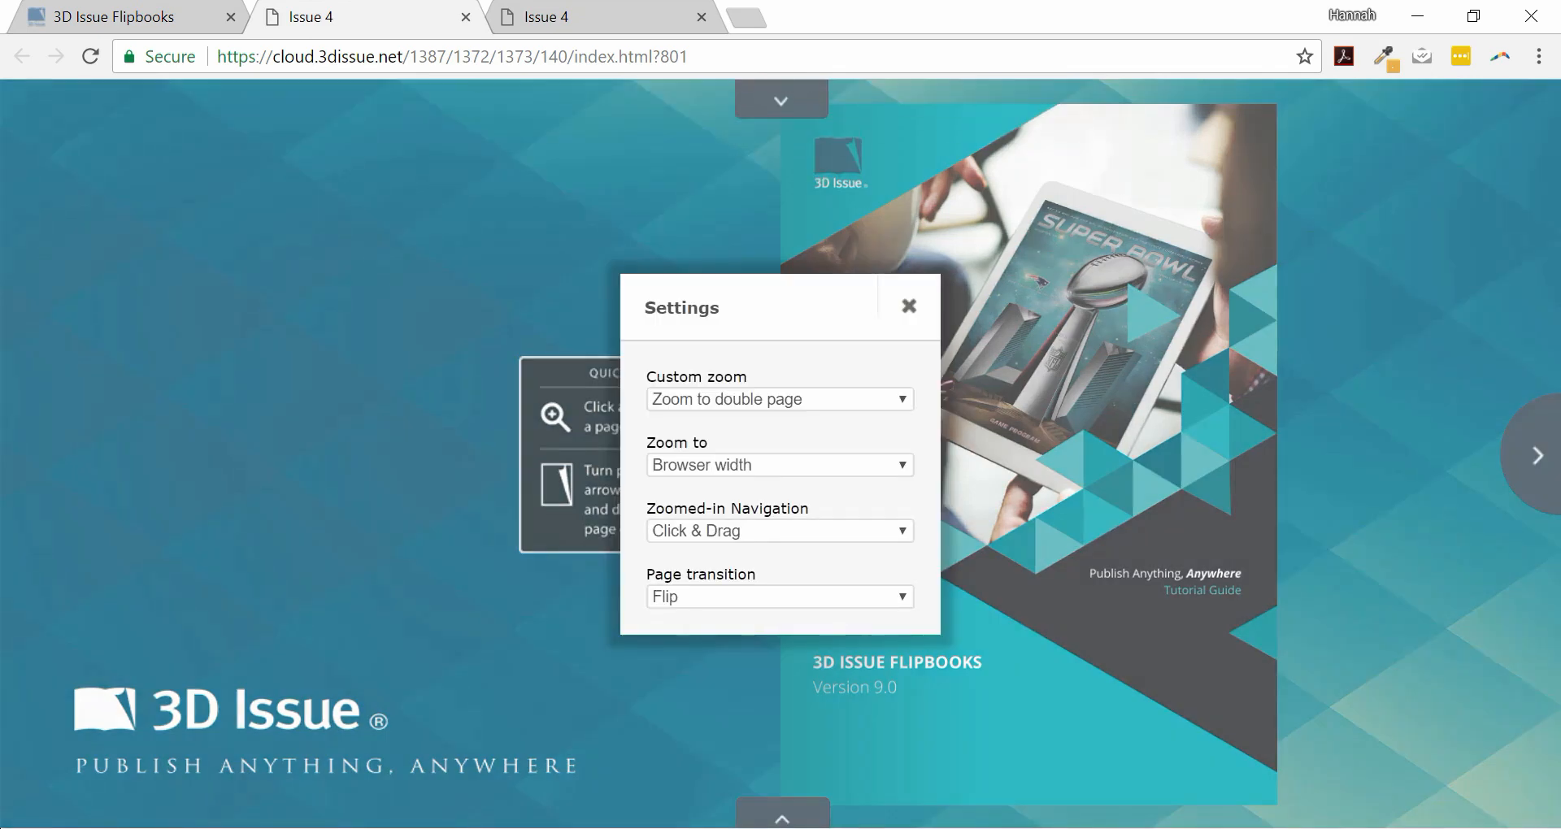
key(Escape)
click(780, 100)
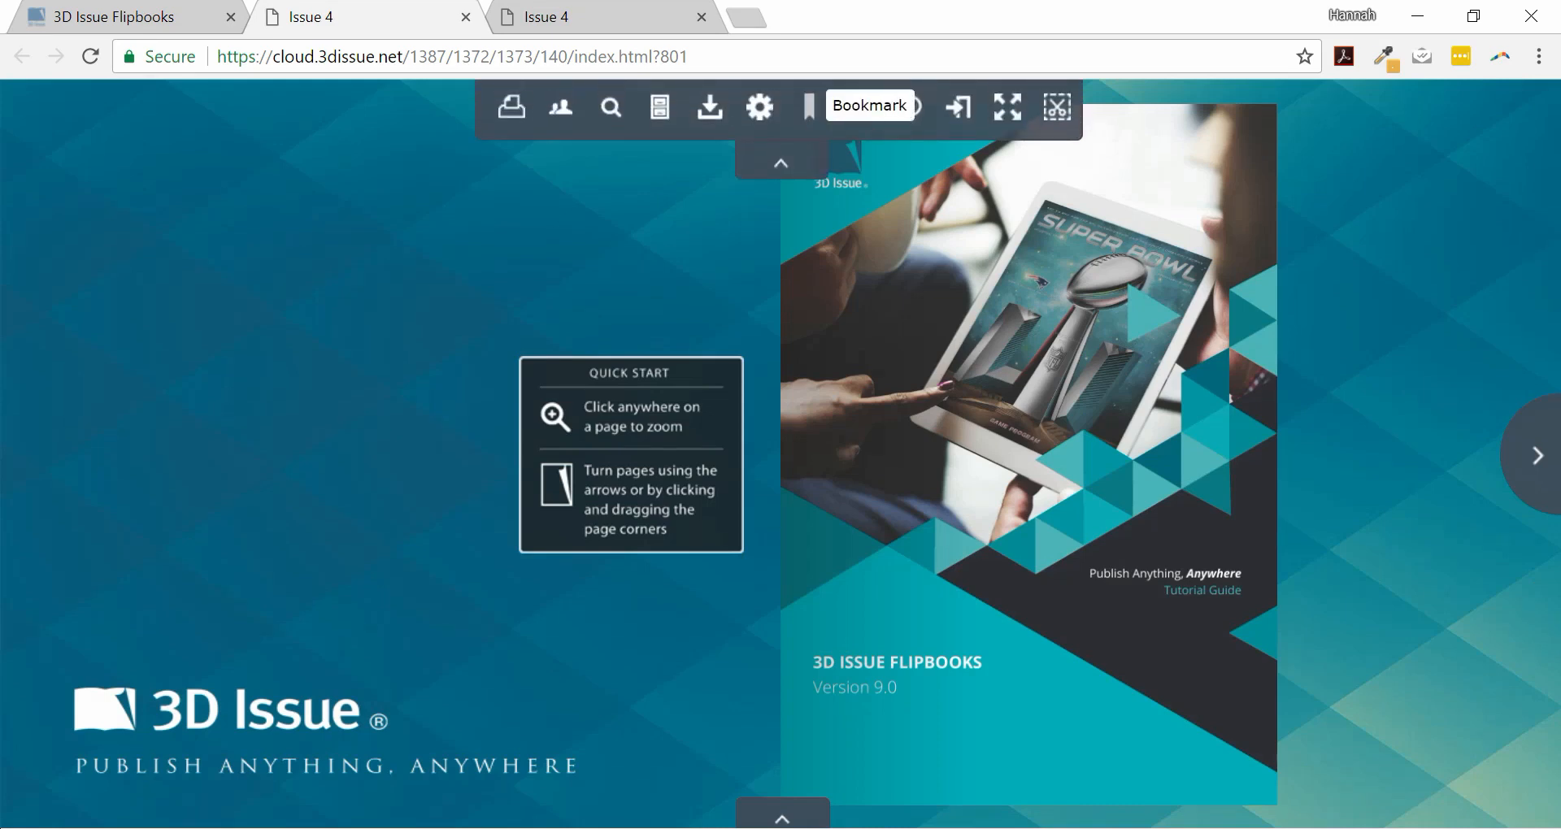
click(858, 107)
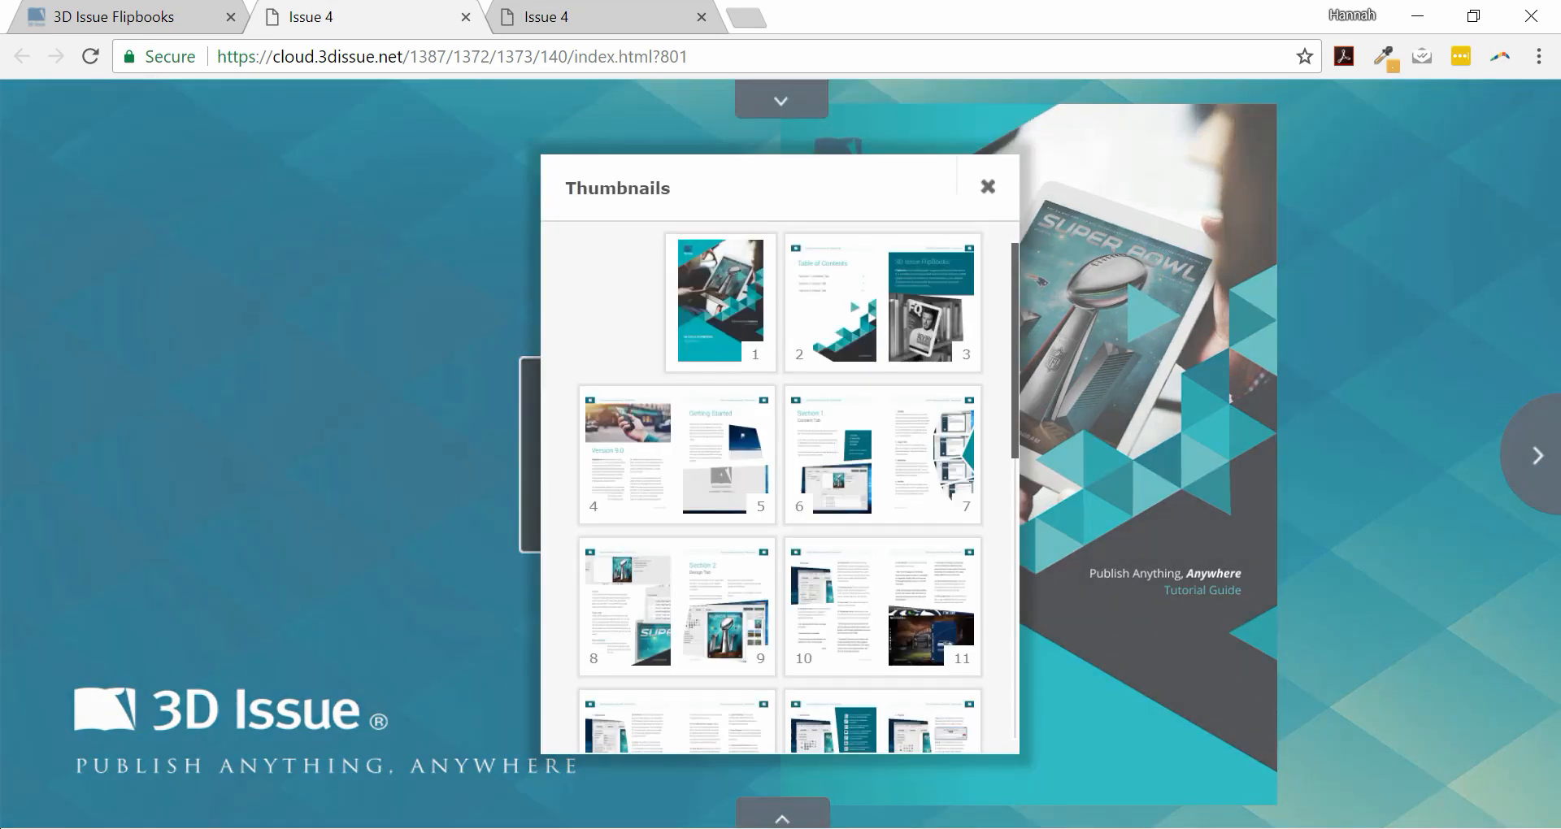
click(988, 187)
Step: Review the light reader's Download dialog and dismiss it
click(781, 101)
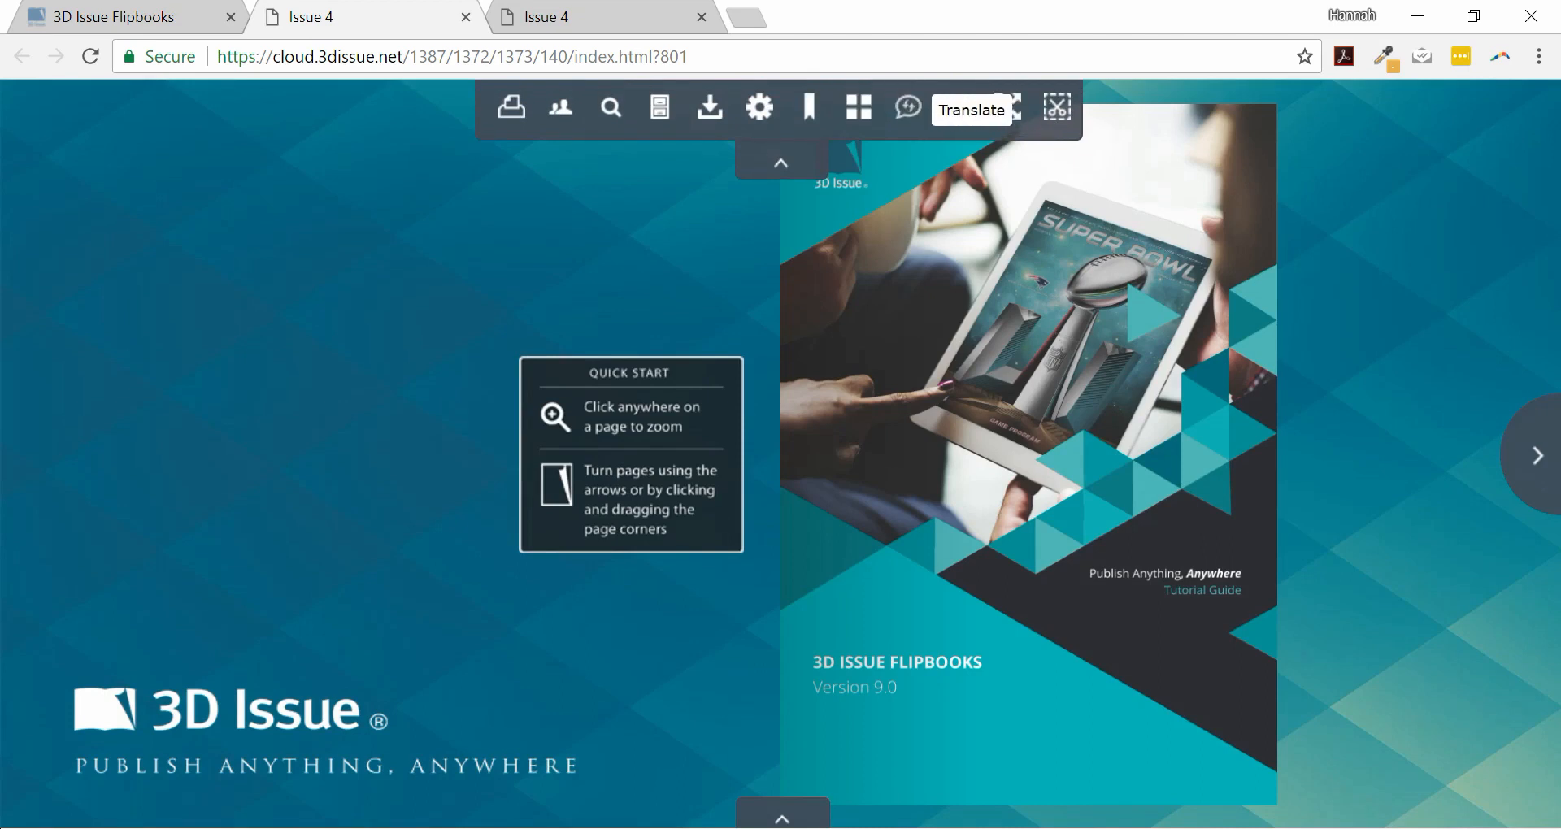
click(710, 109)
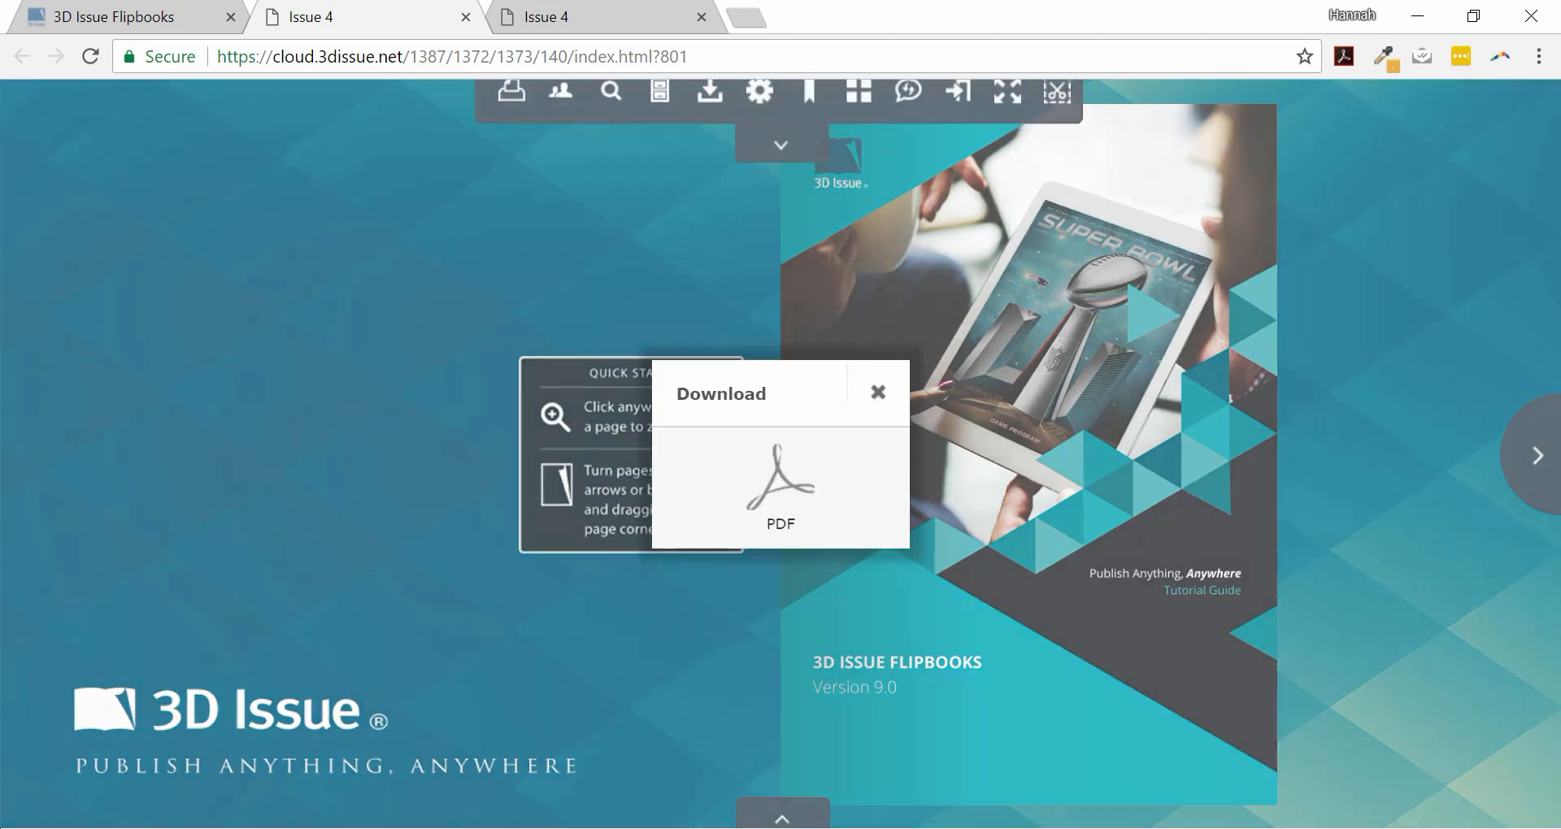
key(Escape)
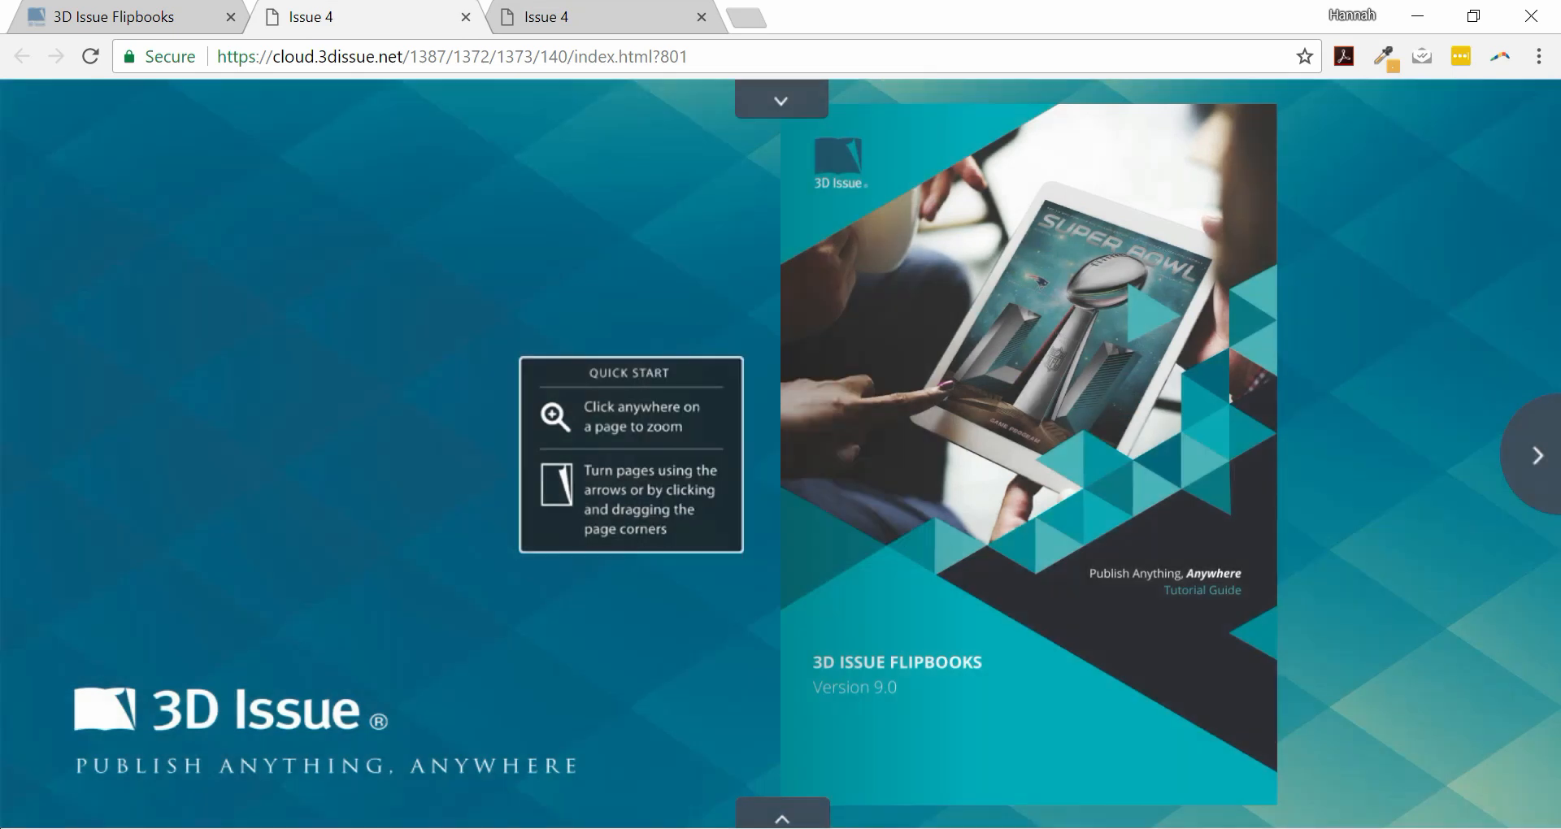
Step: In the dark-theme Issue 4 preview, review the reader's Settings and Thumbnails dialogs
click(598, 18)
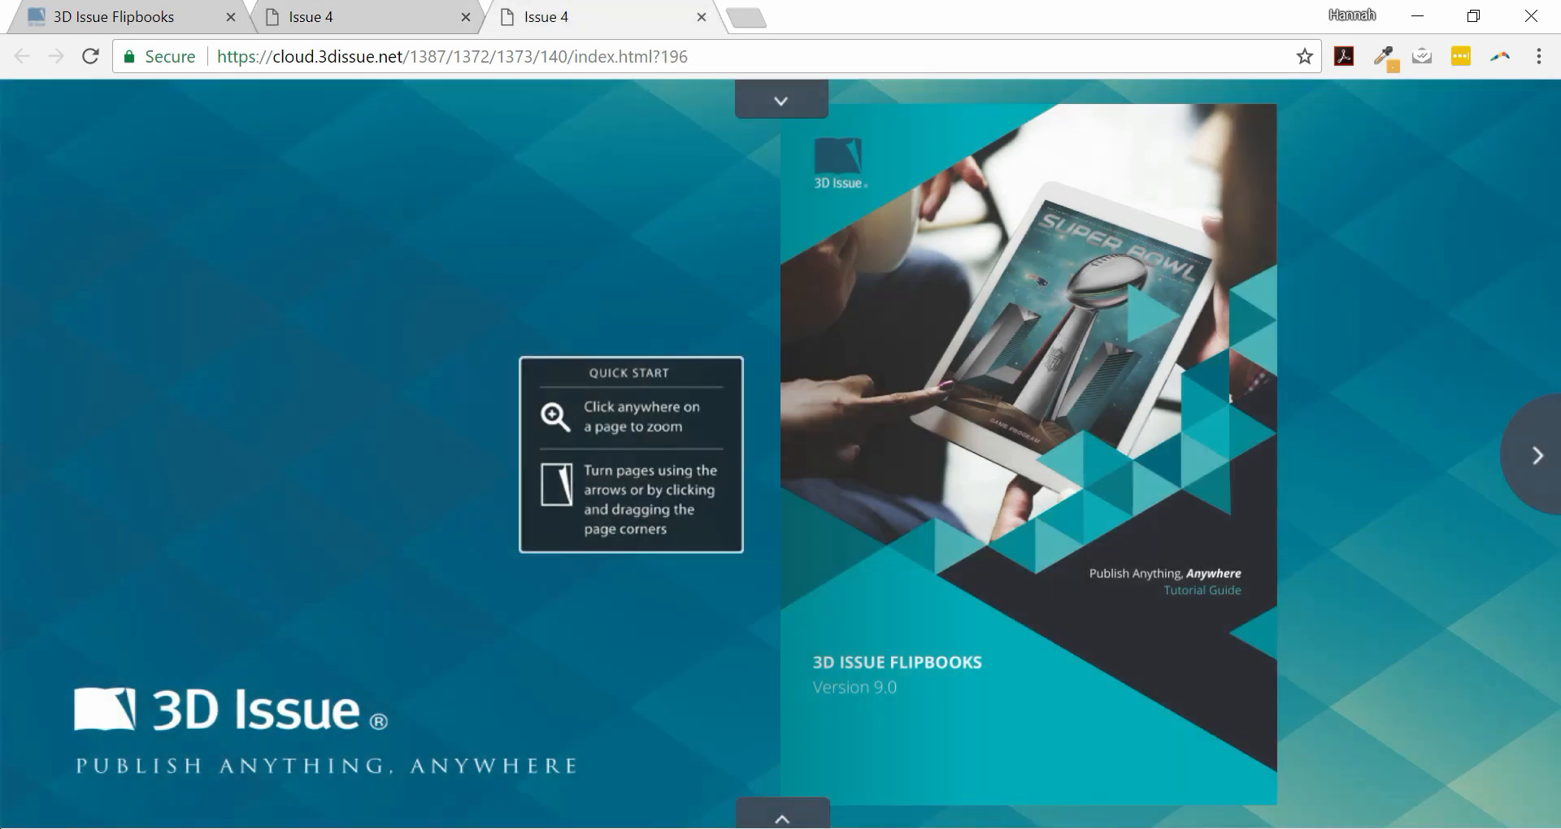
click(842, 95)
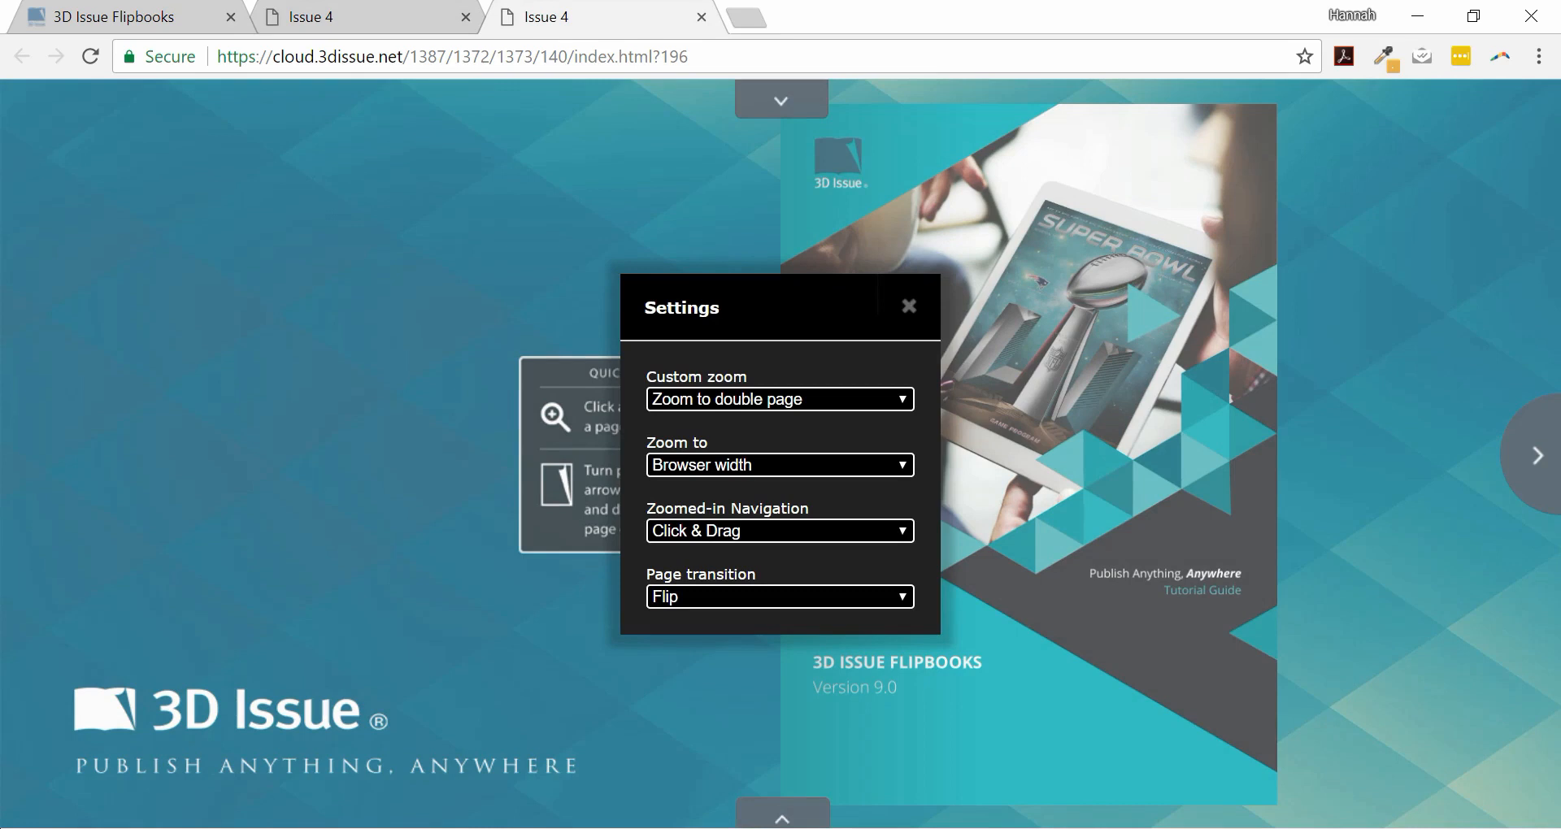
key(Escape)
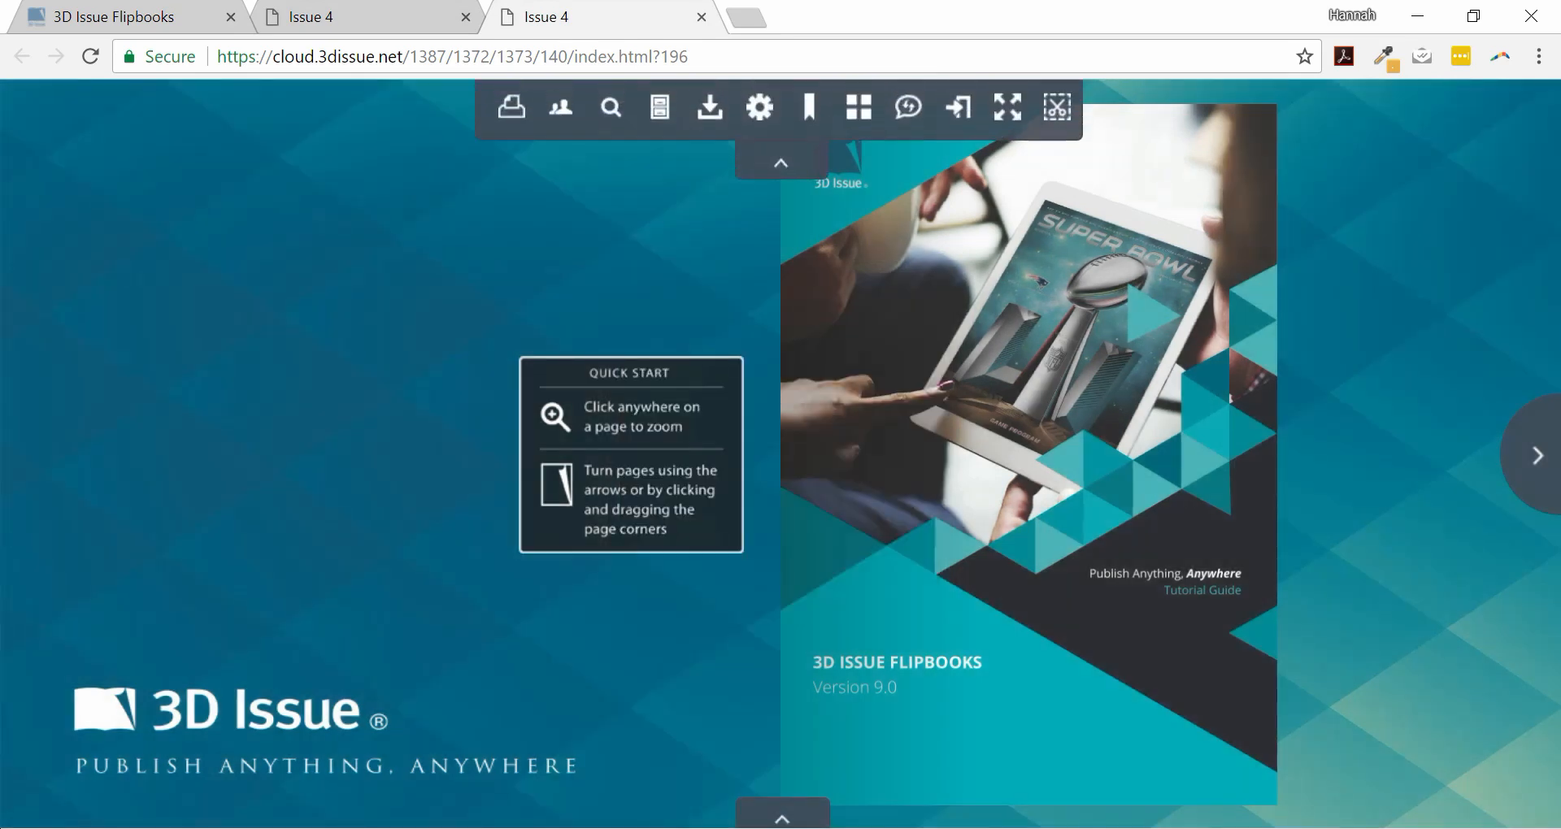
click(1004, 107)
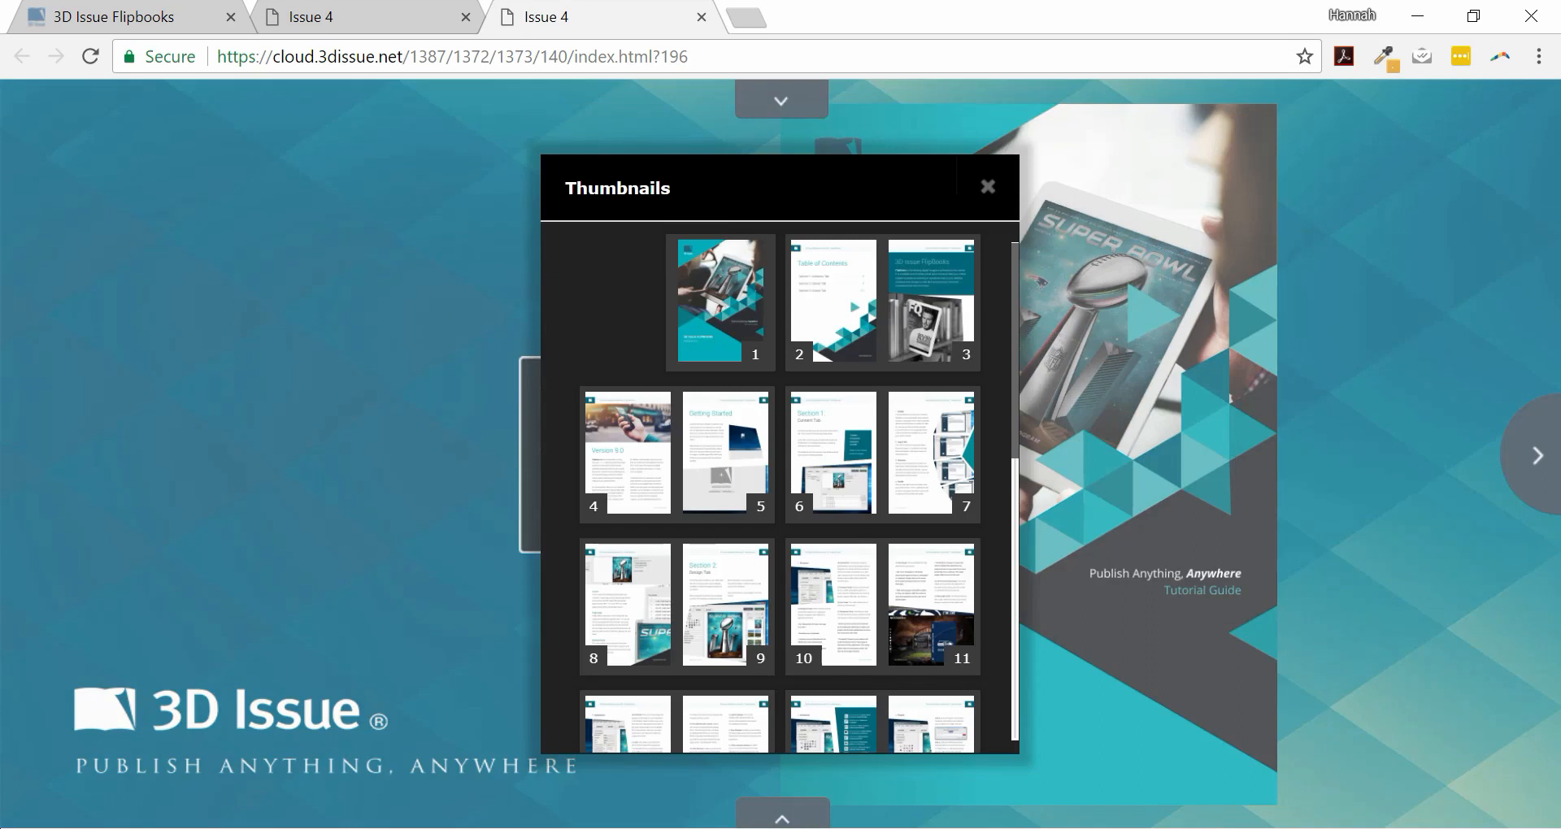
key(Escape)
Step: Review the dark reader's Download dialog and dismiss it
click(781, 100)
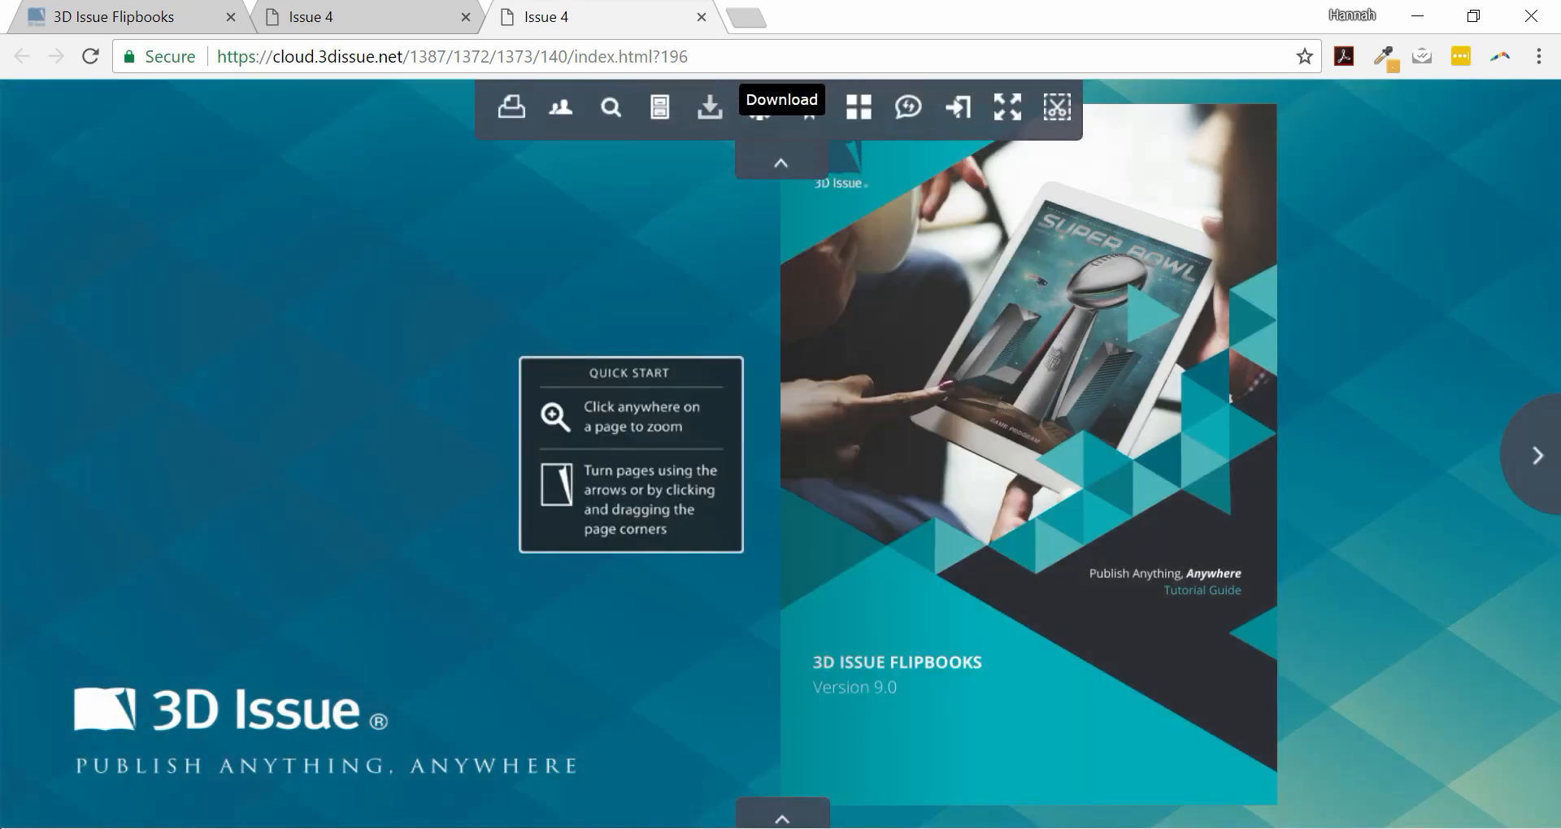
click(709, 108)
key(Escape)
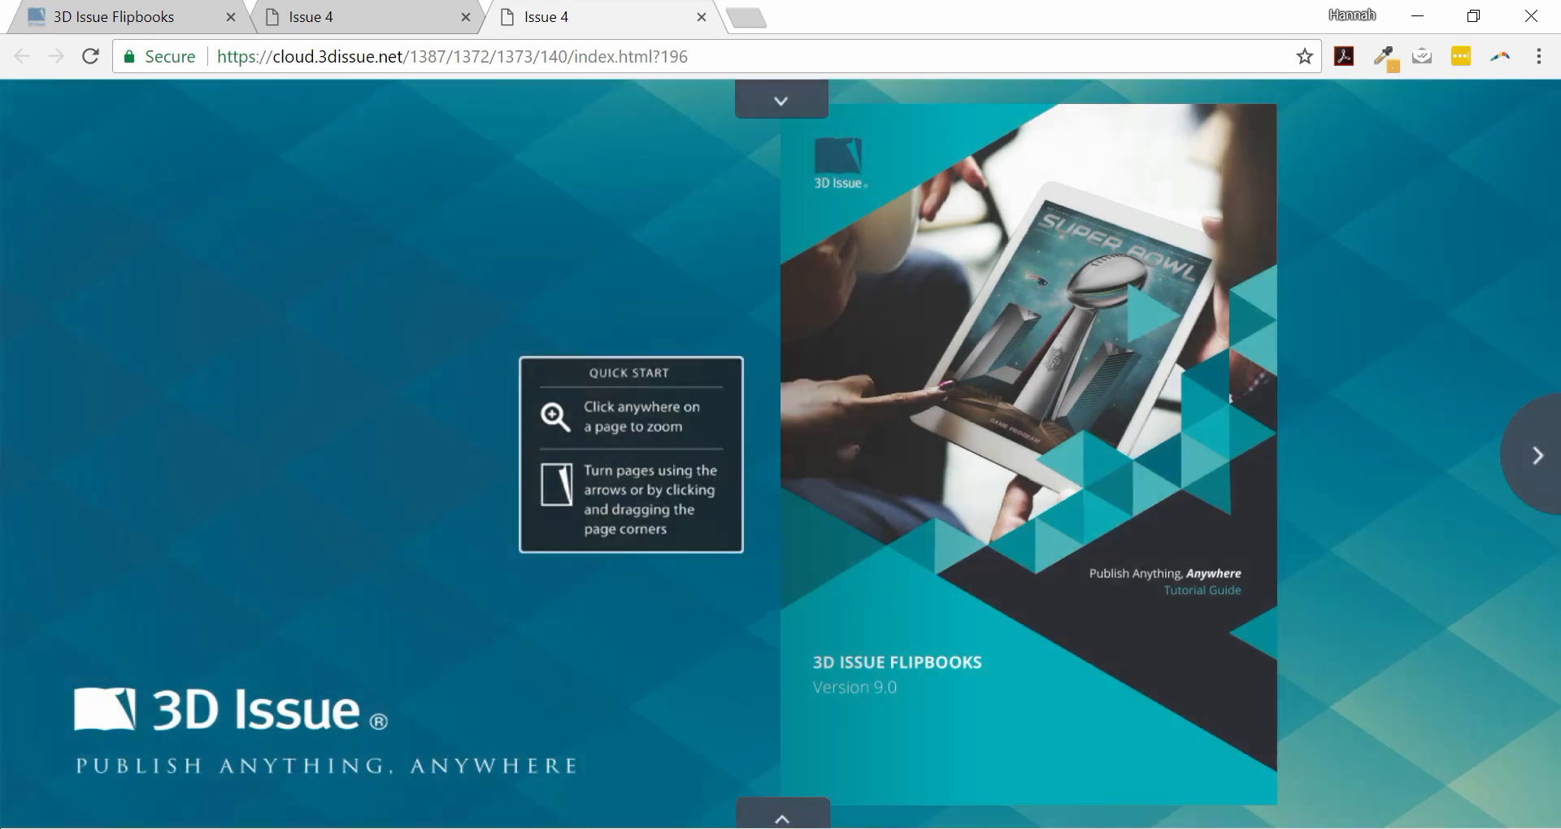
Step: Return to the Issue 4 editor and list the Light and Dark theme choices
click(116, 16)
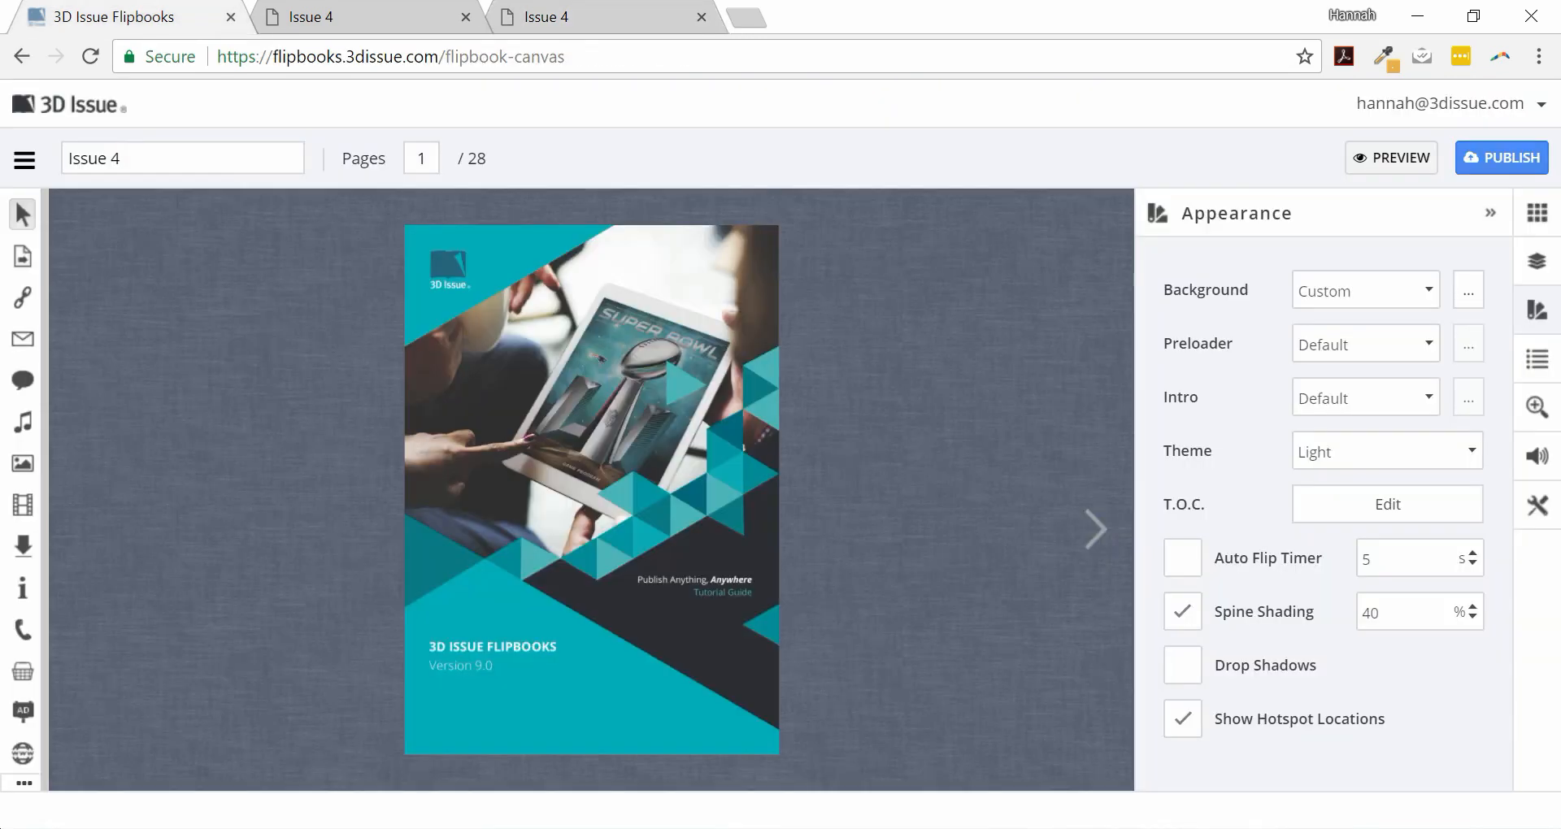
click(1386, 452)
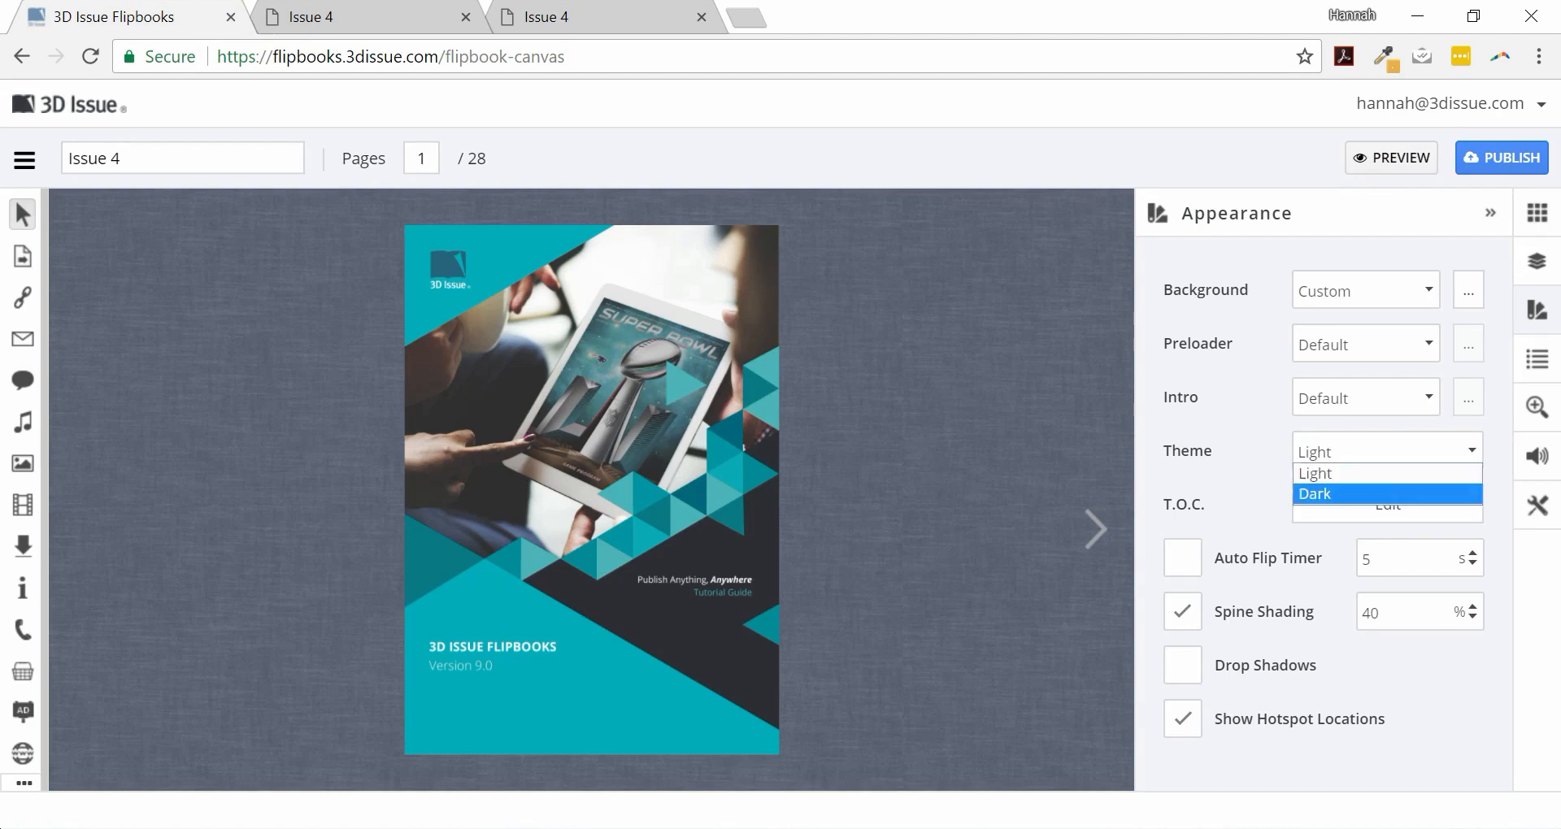